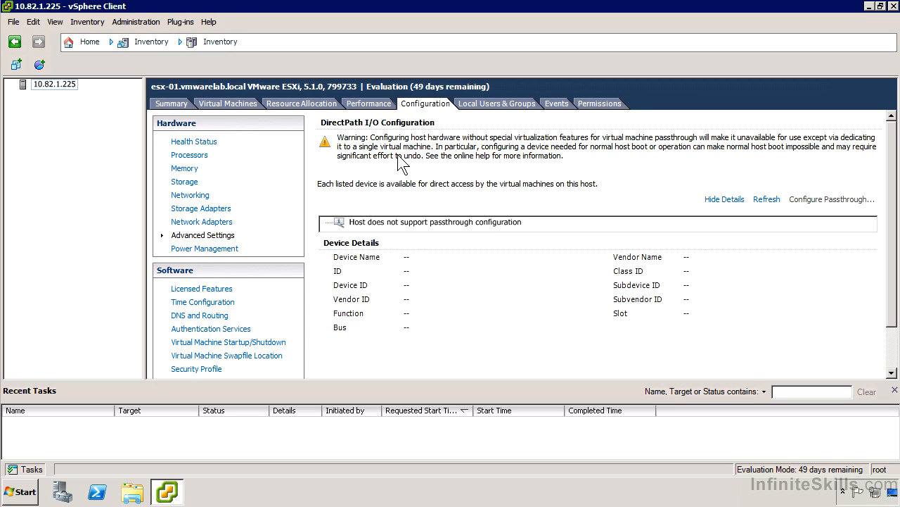
- Review the host's power management settings and its licensed features, including the license assignment options, without assigning a license
{"action": "left_click", "coordinate": [238, 249]}
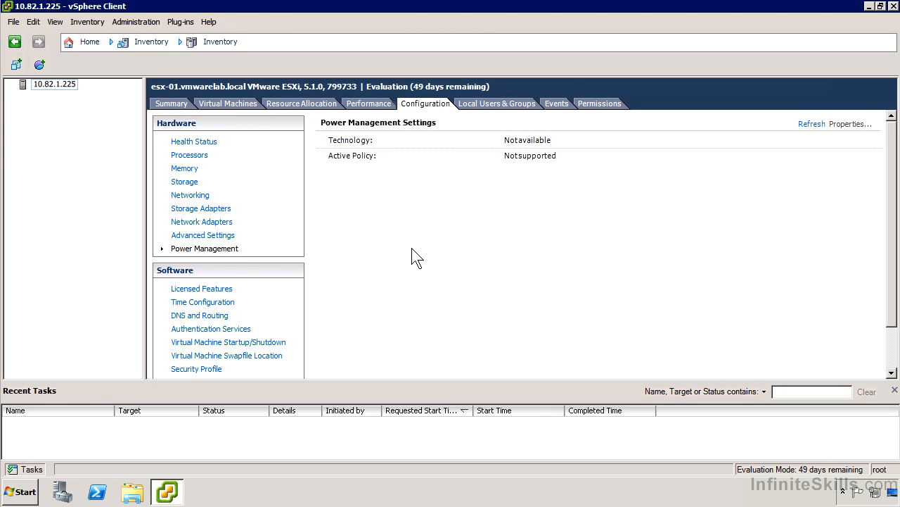
{"action": "scroll", "coordinate": [419, 269], "scroll_direction": "down", "scroll_amount": 2}
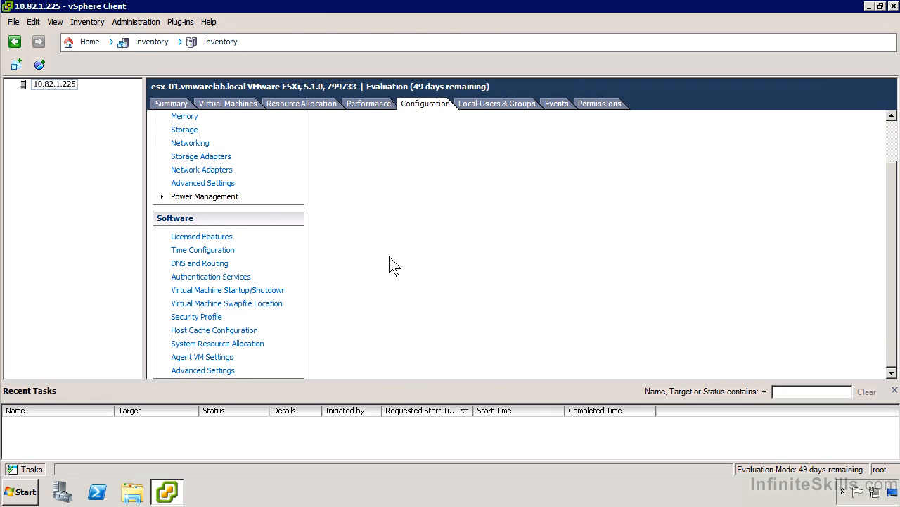
{"action": "left_click", "coordinate": [211, 237]}
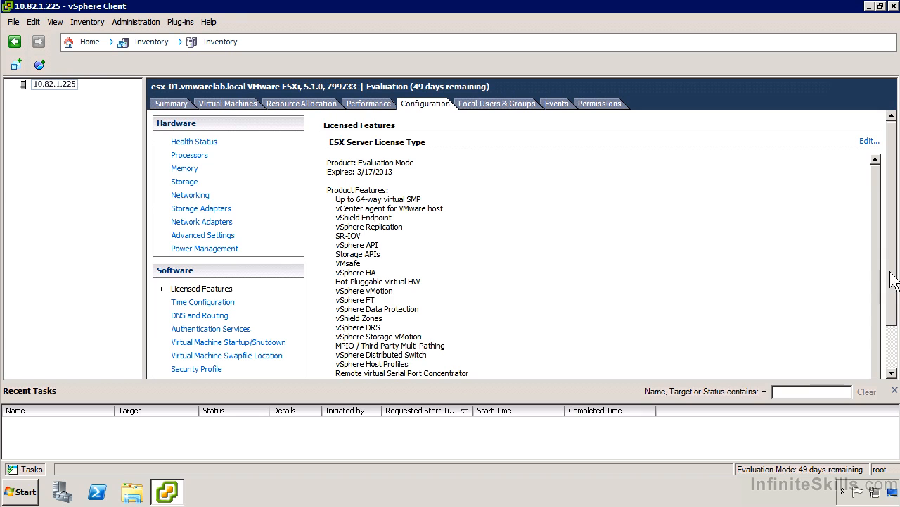
{"action": "scroll", "coordinate": [892, 352], "scroll_direction": "down", "scroll_amount": 2}
{"action": "scroll", "coordinate": [890, 352], "scroll_direction": "down", "scroll_amount": 2}
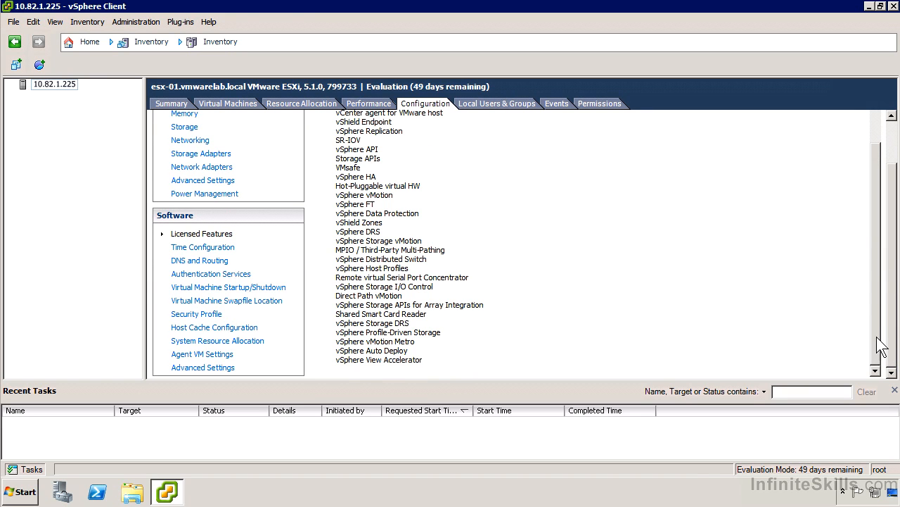
{"action": "scroll", "coordinate": [880, 224], "scroll_direction": "up", "scroll_amount": 2}
{"action": "scroll", "coordinate": [894, 166], "scroll_direction": "up", "scroll_amount": 2}
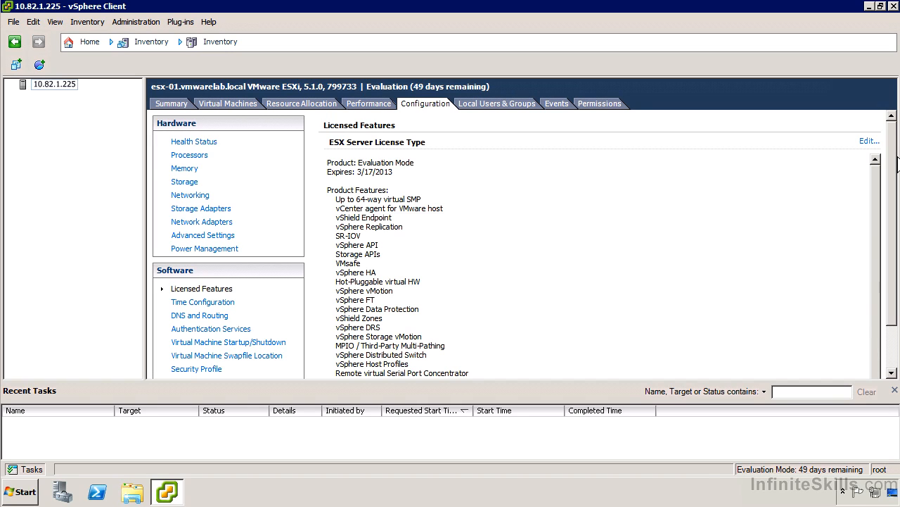
{"action": "left_click", "coordinate": [868, 143]}
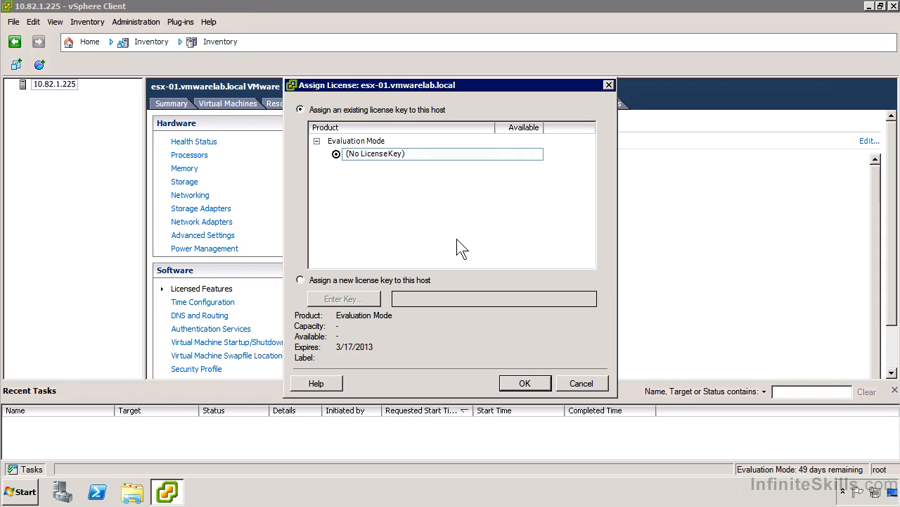
{"action": "left_click", "coordinate": [591, 384]}
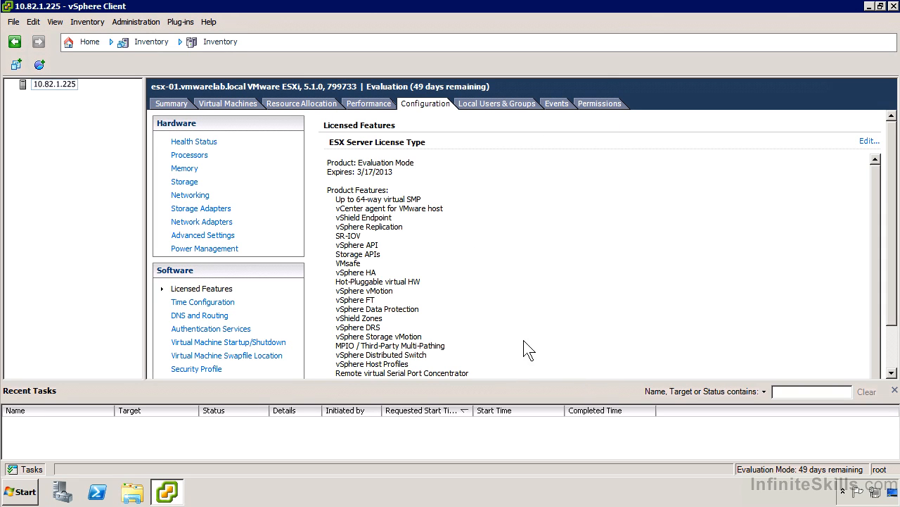
- Review the host's time configuration and its DNS and routing settings, including the default gateway options, leaving them unedited
{"action": "left_click", "coordinate": [198, 303]}
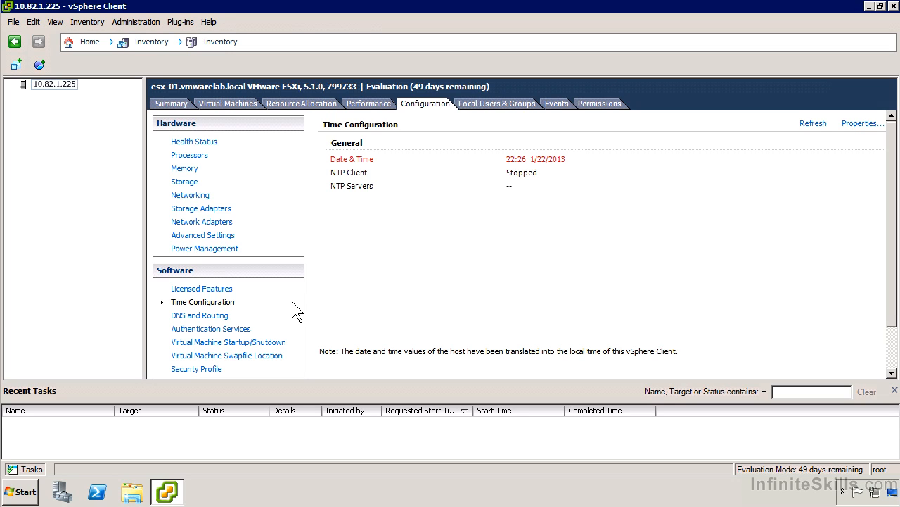
{"action": "left_click", "coordinate": [221, 318]}
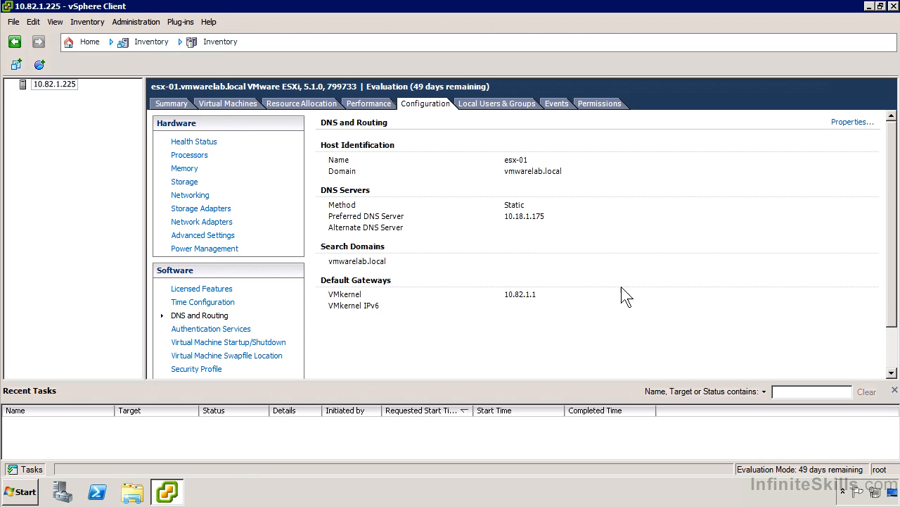
{"action": "left_click", "coordinate": [842, 125]}
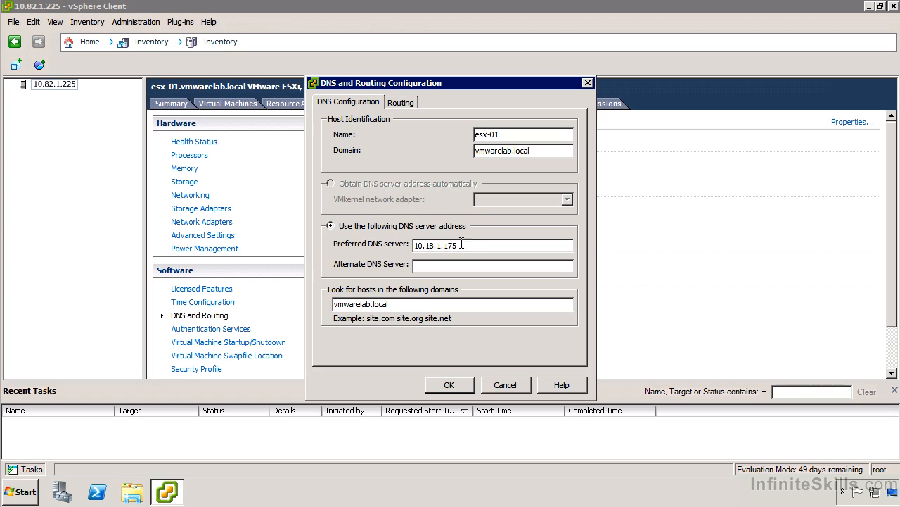
{"action": "left_click", "coordinate": [400, 103]}
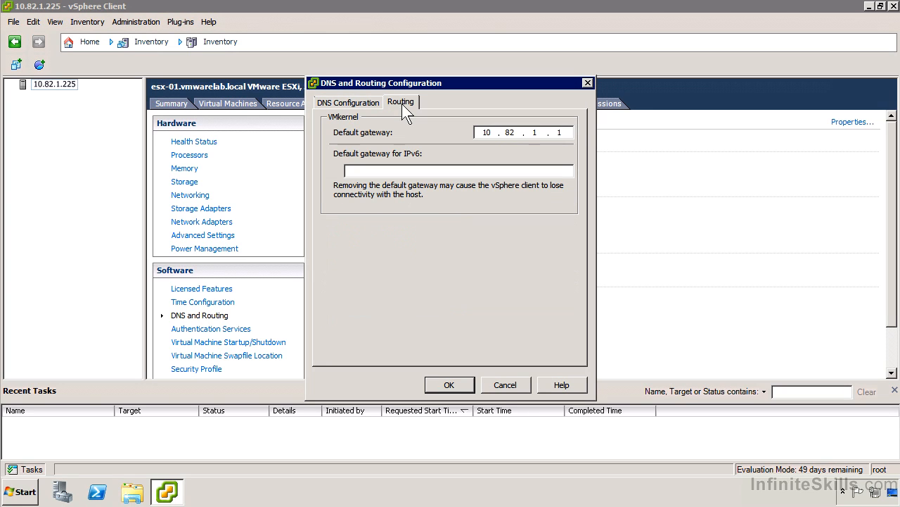
{"action": "left_click", "coordinate": [504, 384]}
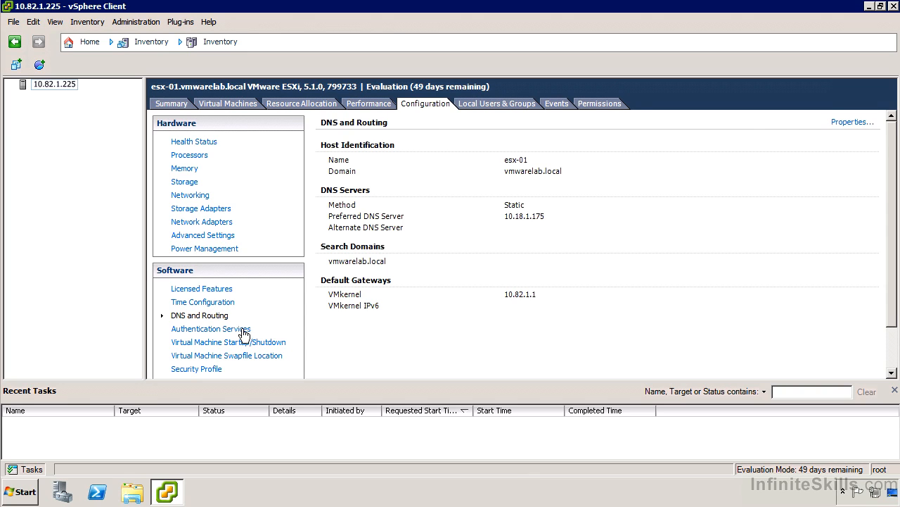
- Examine the host's authentication services and the available directory service types, including Active Directory, without applying any change
{"action": "left_click", "coordinate": [245, 335]}
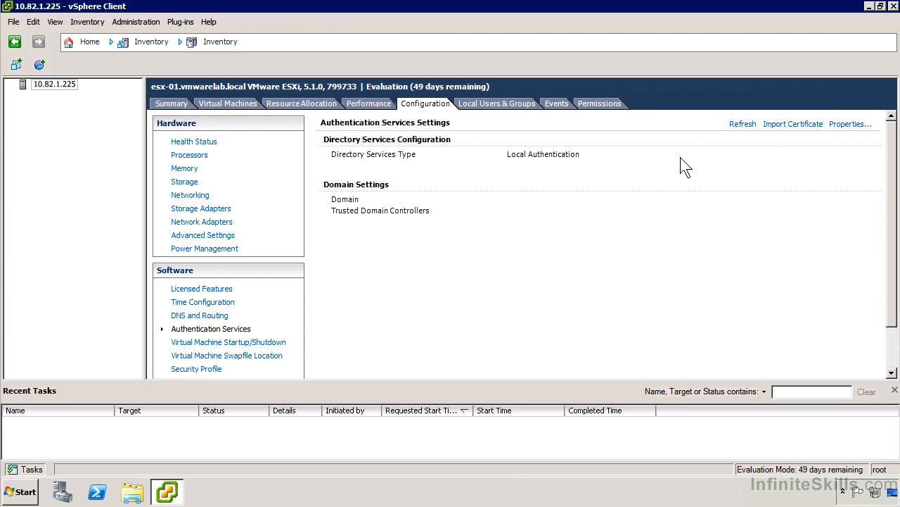
{"action": "left_click", "coordinate": [841, 134]}
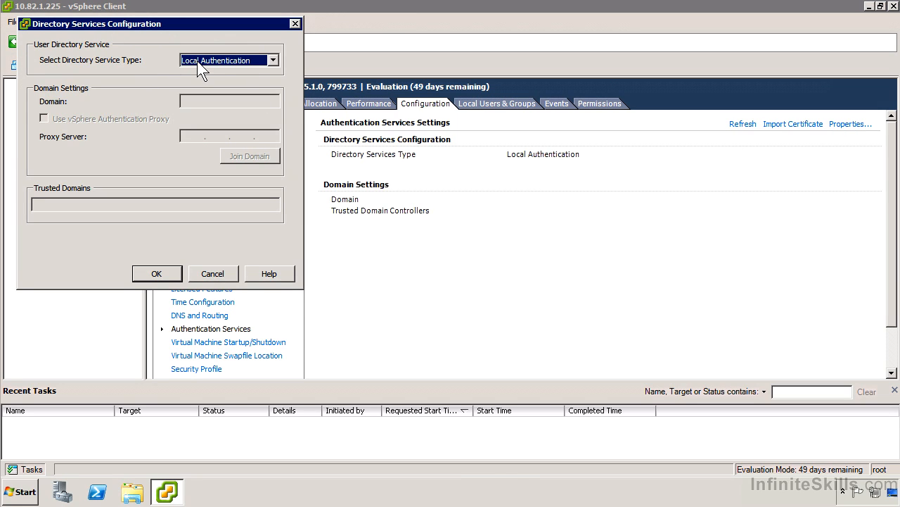
{"action": "left_click", "coordinate": [218, 56]}
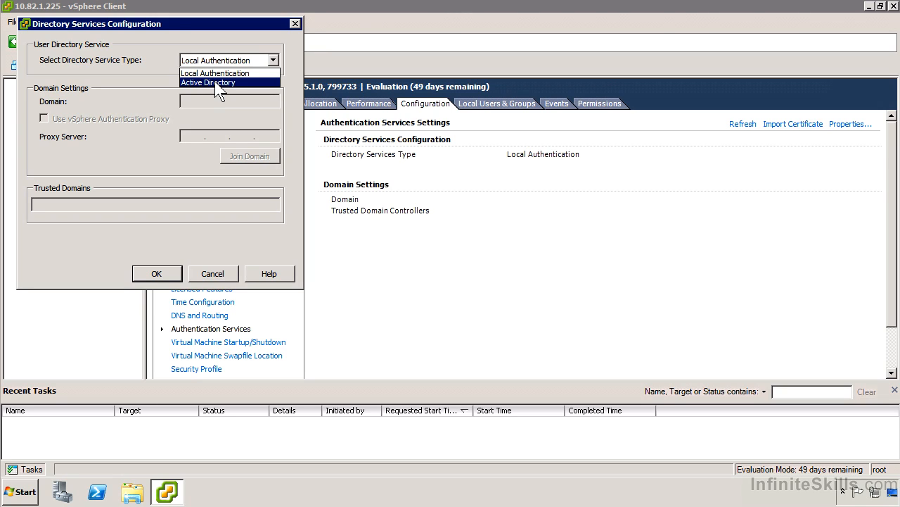
{"action": "left_click", "coordinate": [99, 119]}
{"action": "left_click", "coordinate": [198, 269]}
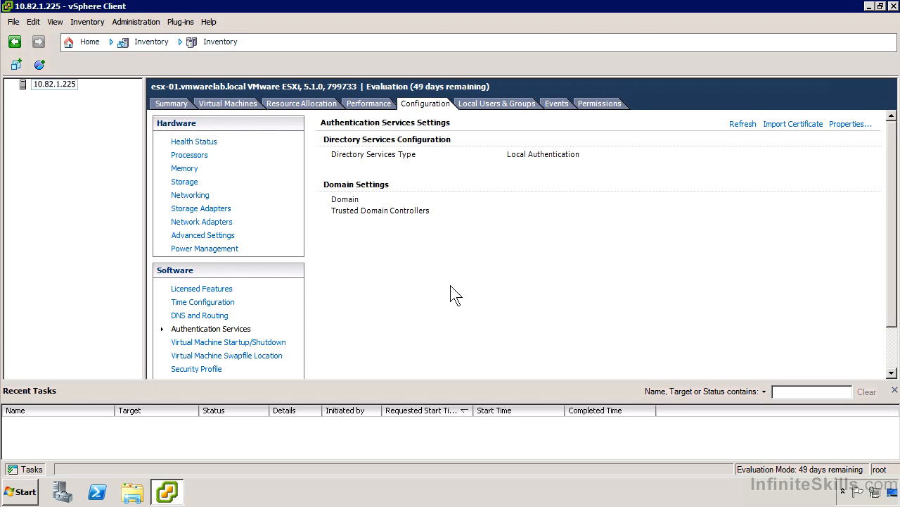
- Inspect the automatic virtual machine startup and shutdown options and the startup order, then dismiss them without saving
{"action": "left_click", "coordinate": [251, 347]}
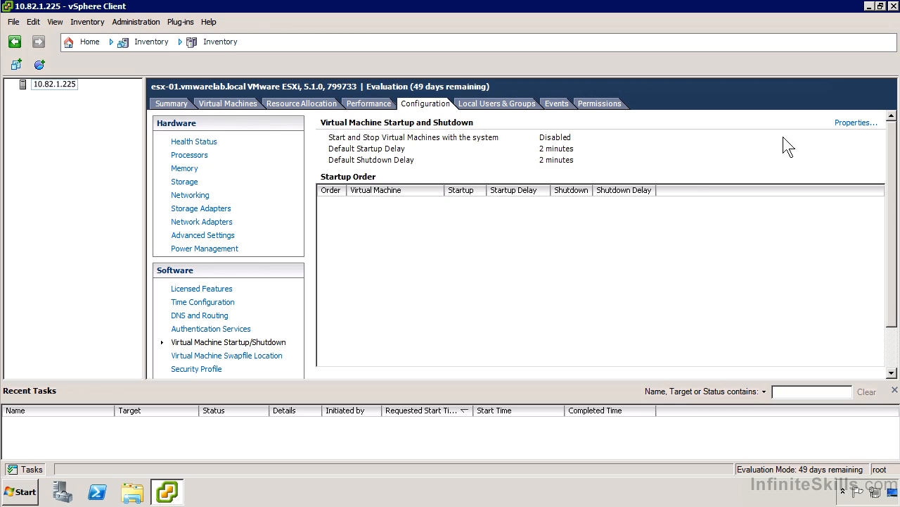
{"action": "left_click", "coordinate": [843, 125]}
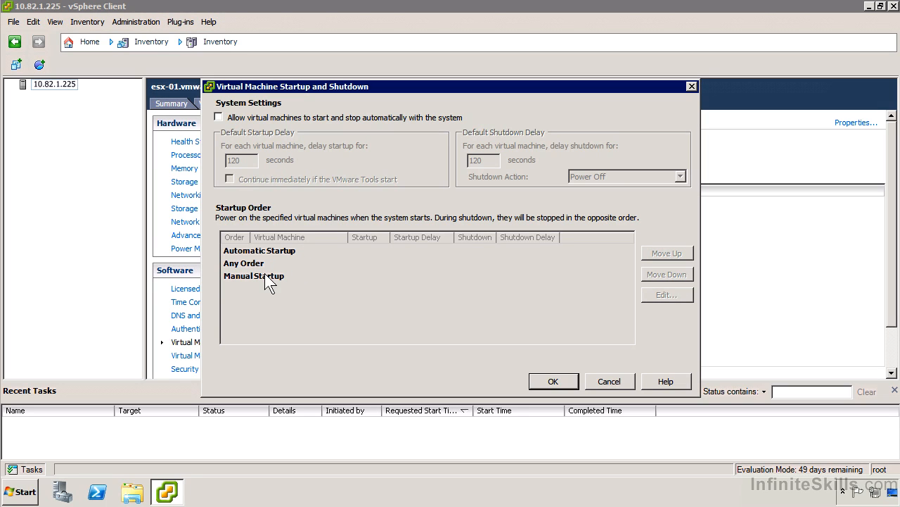
{"action": "left_click", "coordinate": [608, 376]}
- Check the storage options for the virtual machine swapfile location and close them without changing the location
{"action": "left_click", "coordinate": [233, 356]}
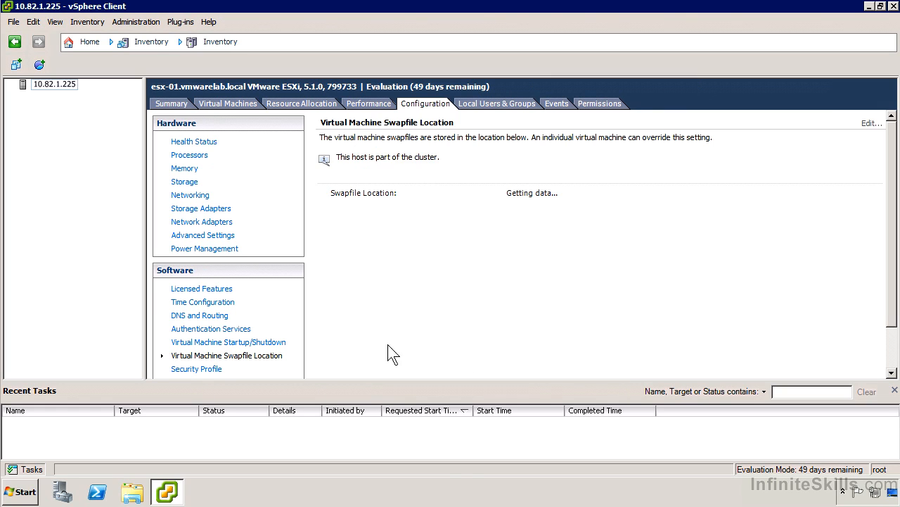
{"action": "left_click", "coordinate": [873, 123]}
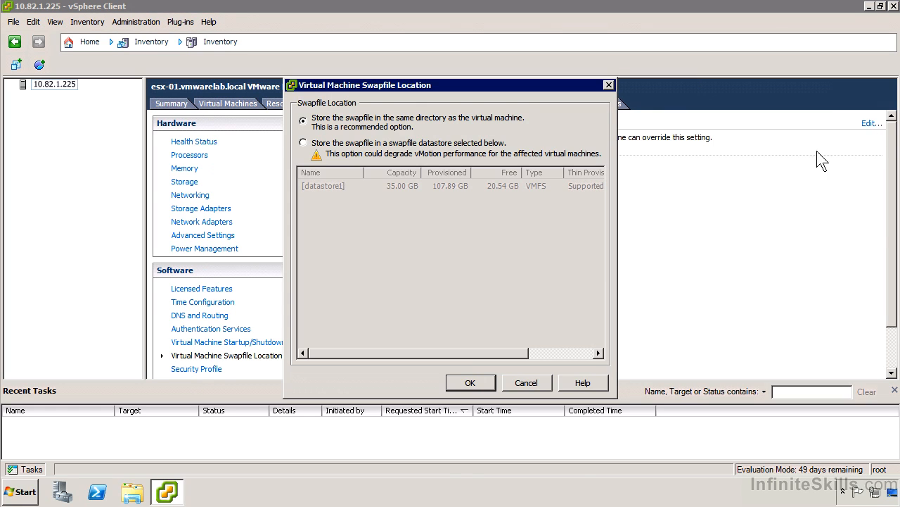
{"action": "left_click", "coordinate": [526, 382]}
- Look through the host's security profile, covering its services, firewall connections and host image profile acceptance level
{"action": "scroll", "coordinate": [357, 312], "scroll_direction": "down", "scroll_amount": 2}
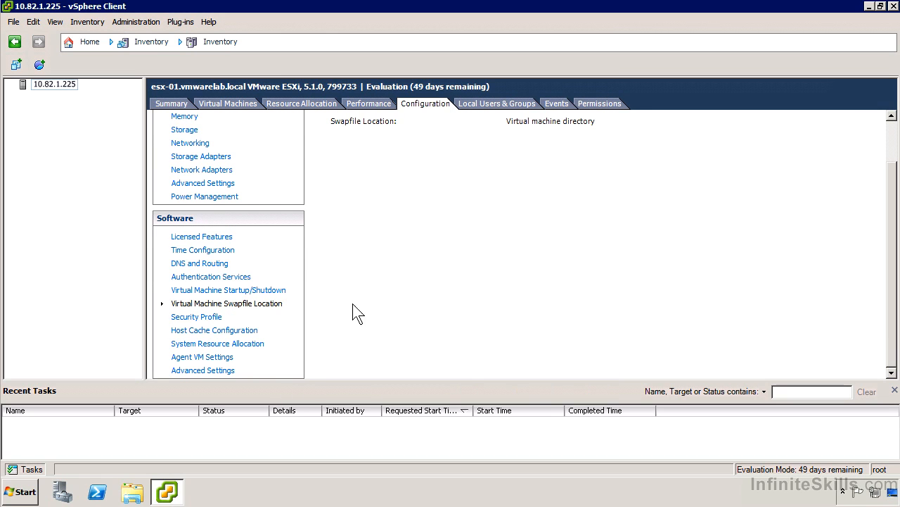
{"action": "left_click", "coordinate": [213, 316]}
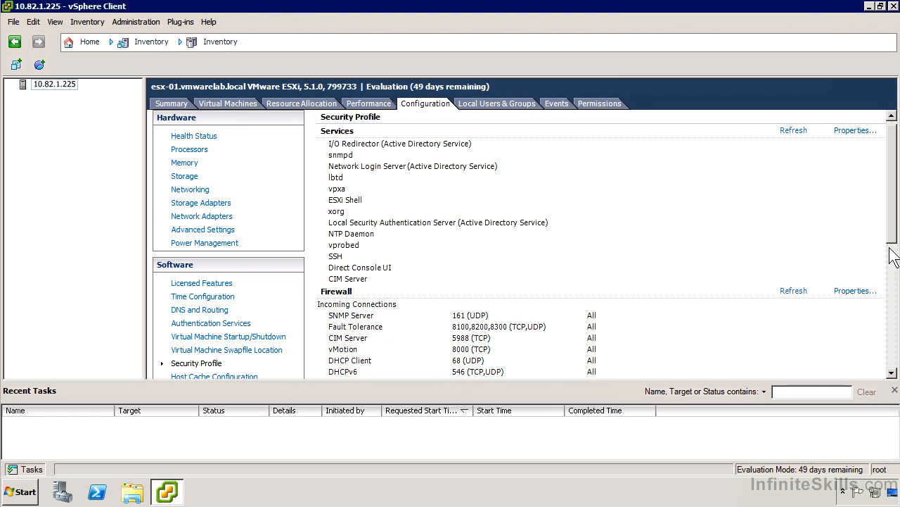
{"action": "left_click", "coordinate": [891, 252]}
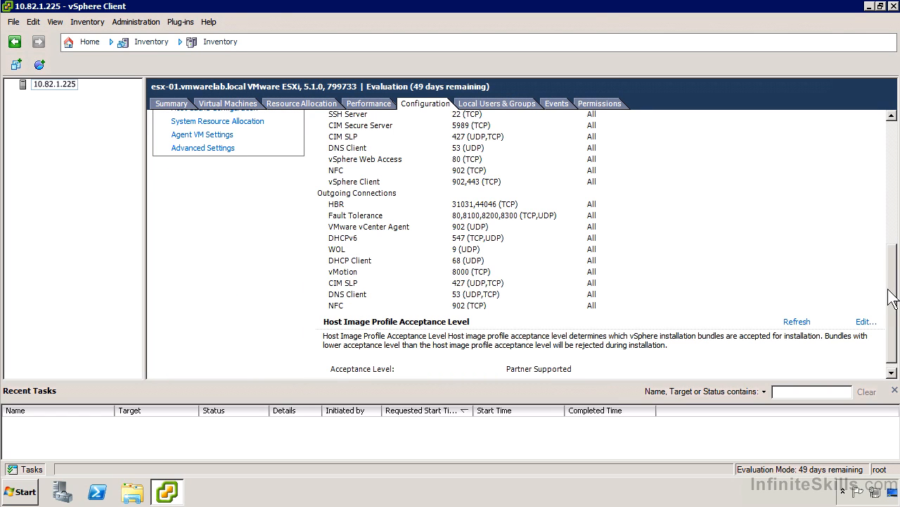
{"action": "left_click_drag", "start_coordinate": [889, 289], "coordinate": [892, 277]}
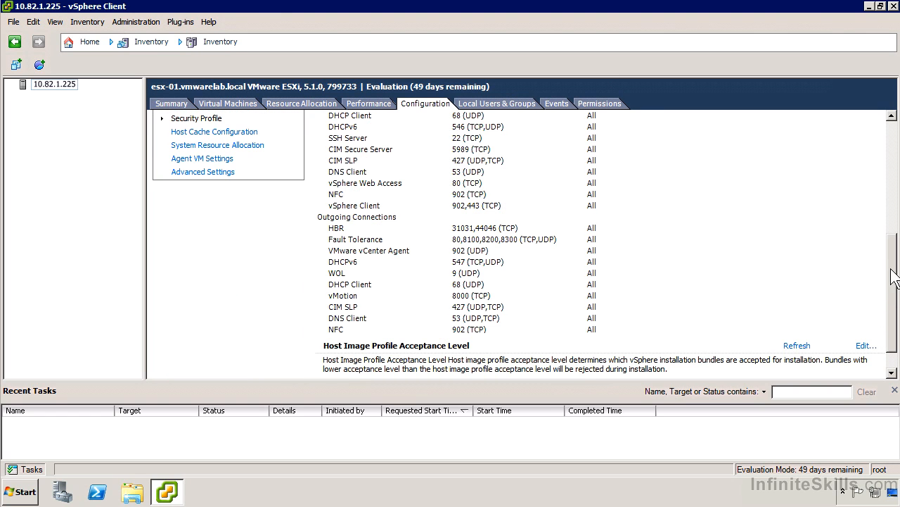
- View the host cache configuration for SSD datastores and the host's system resource allocation
{"action": "left_click", "coordinate": [193, 133]}
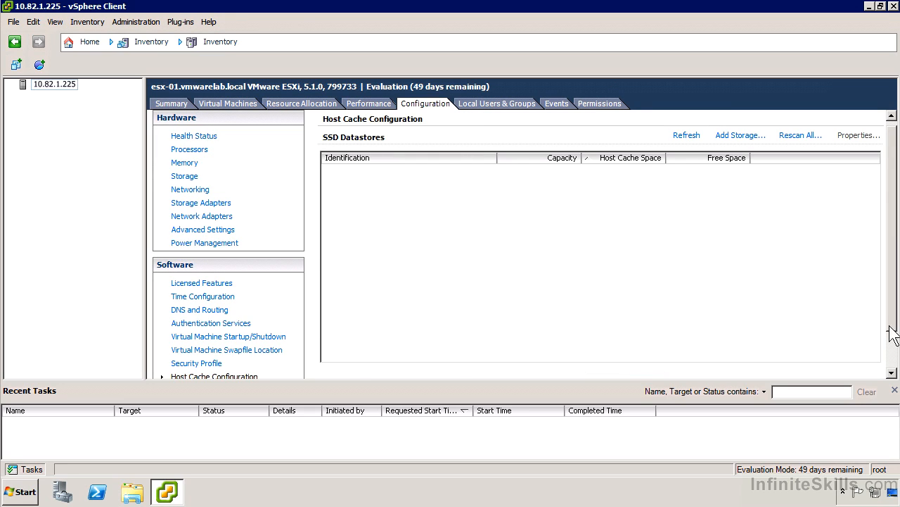
{"action": "left_click", "coordinate": [896, 352]}
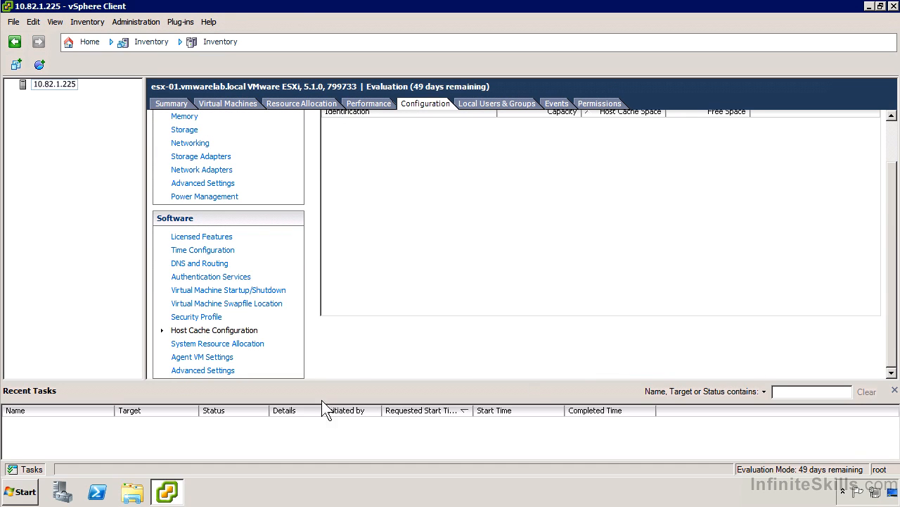
{"action": "left_click", "coordinate": [214, 345]}
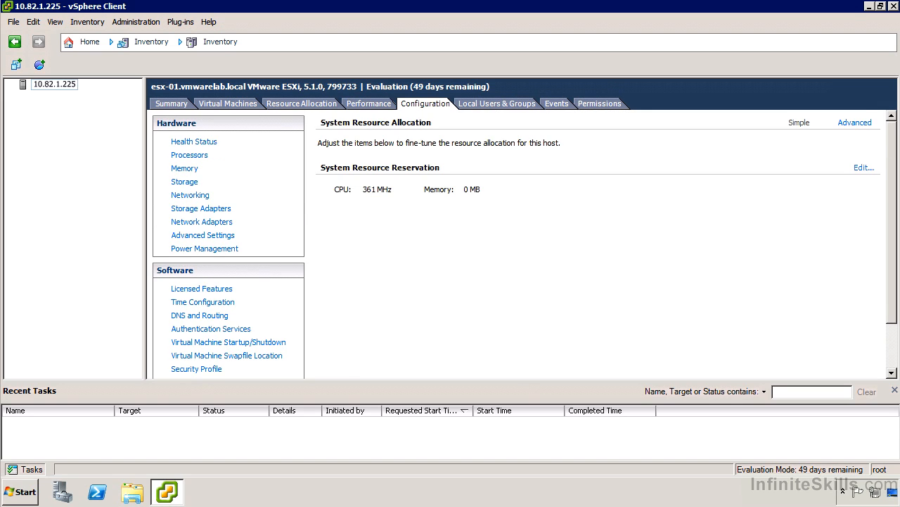
- View the agent VM settings and the software advanced settings, closing the advanced settings without changes
{"action": "left_click", "coordinate": [890, 352]}
{"action": "left_click", "coordinate": [197, 352]}
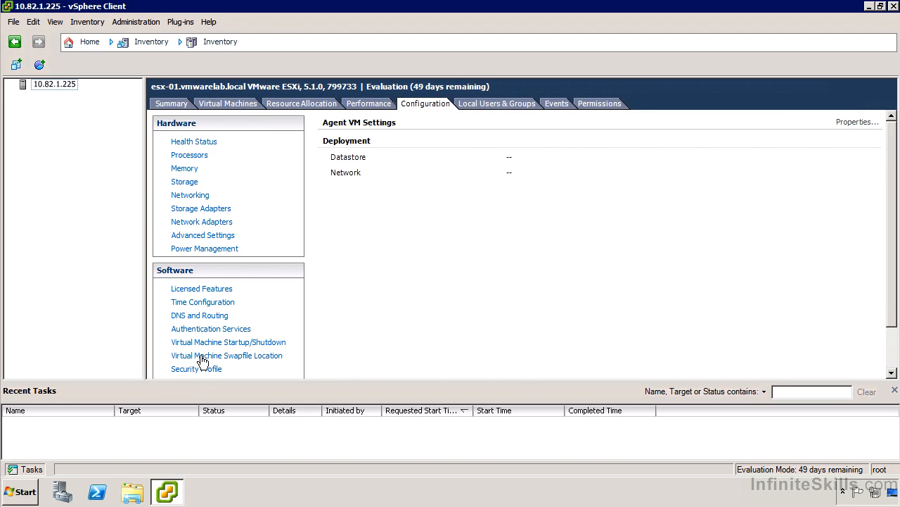
{"action": "left_click", "coordinate": [890, 349]}
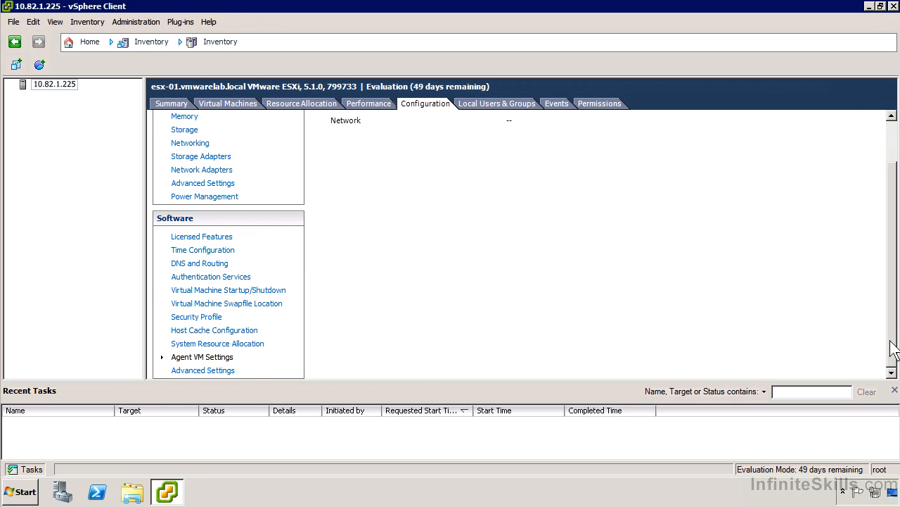
{"action": "left_click", "coordinate": [214, 370]}
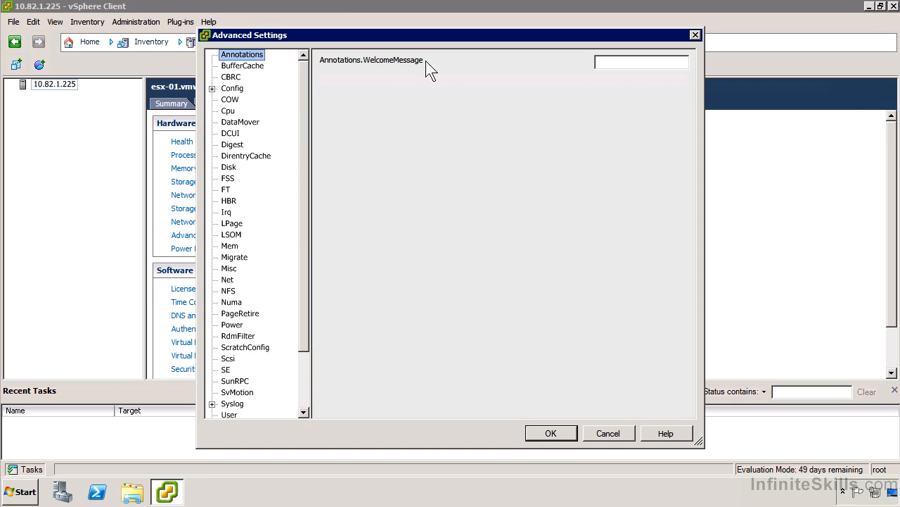
{"action": "left_click", "coordinate": [608, 433]}
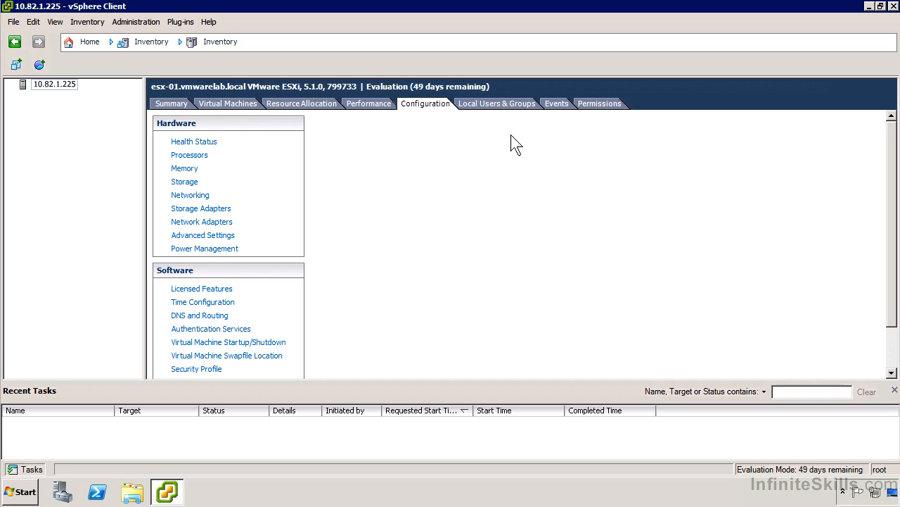
- Review the host's local users, logged events and assigned permissions, and return to its configuration overview
{"action": "left_click", "coordinate": [518, 111]}
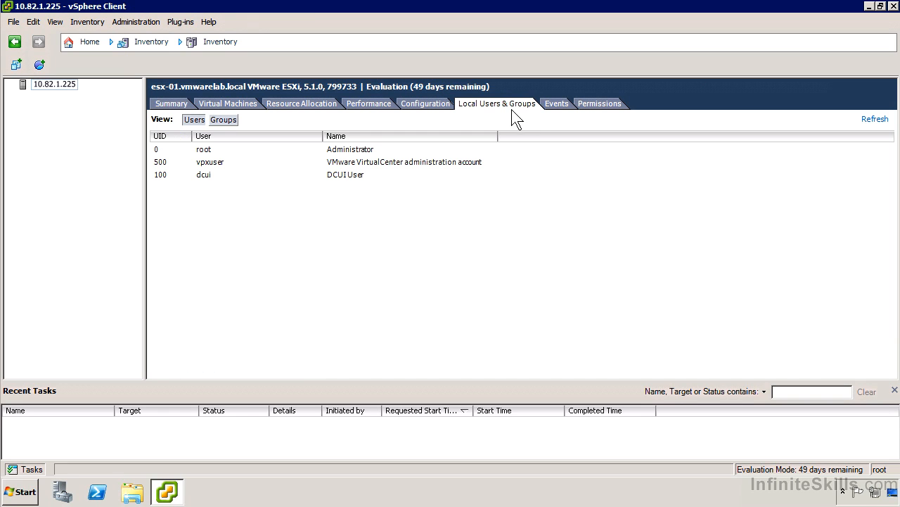
{"action": "left_click", "coordinate": [558, 105]}
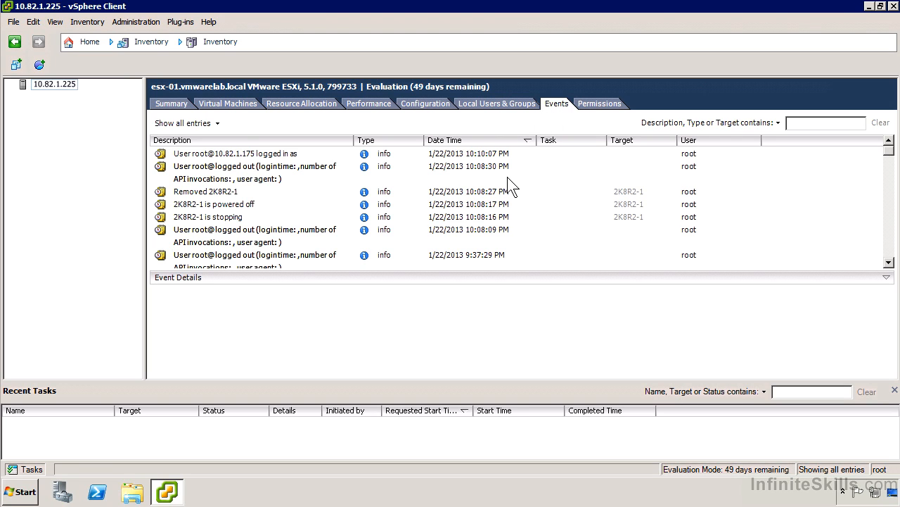
{"action": "left_click", "coordinate": [598, 104]}
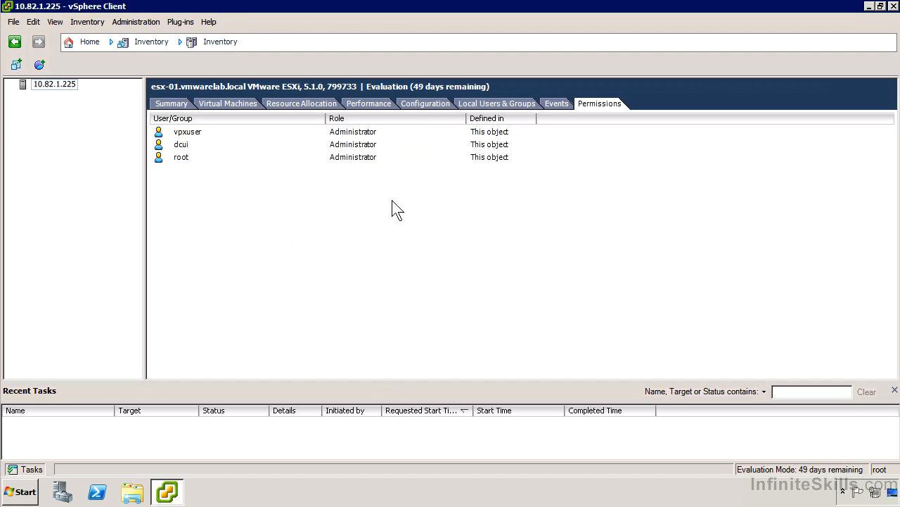
{"action": "left_click", "coordinate": [427, 105]}
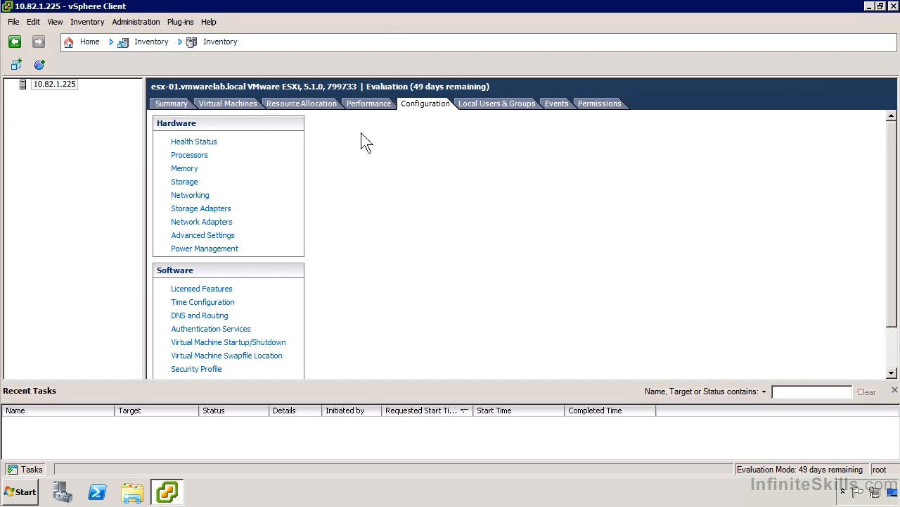
- Browse the contents of datastore1 from the host's storage configuration, checking the ISO folder and opening the 2K8R2-1 folder
{"action": "left_click", "coordinate": [189, 184]}
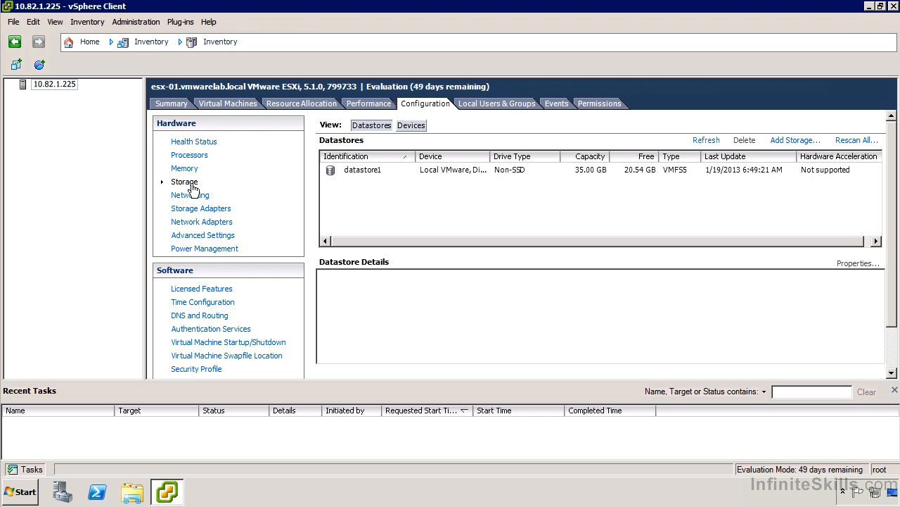
{"action": "right_click", "coordinate": [392, 173]}
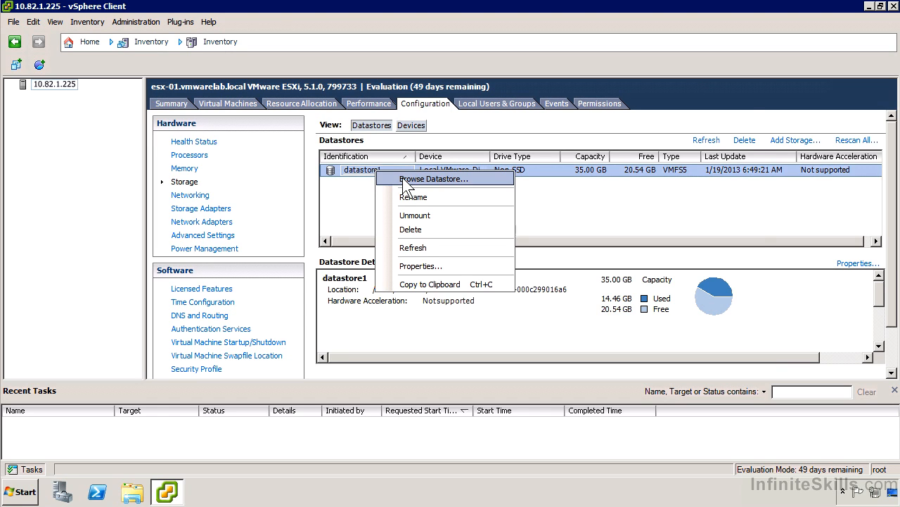
{"action": "left_click", "coordinate": [415, 177]}
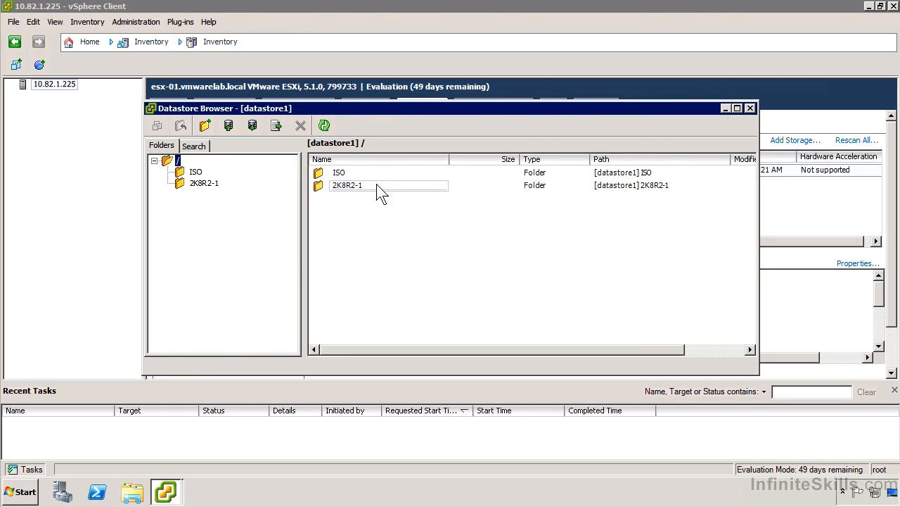
{"action": "left_click", "coordinate": [193, 173]}
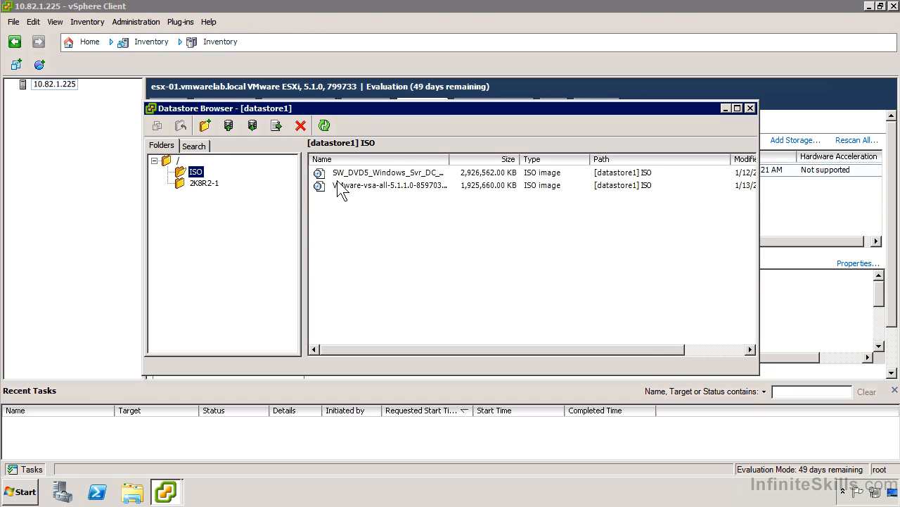
{"action": "left_click", "coordinate": [202, 185]}
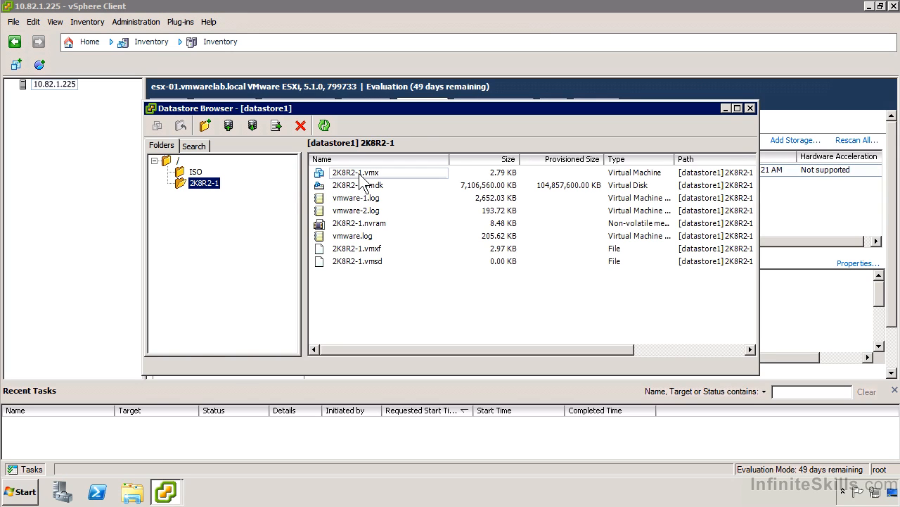
- Register 2K8R2-1.vmx in the host's inventory under the name 2K8R2-1 with the default options, and close the datastore browser
{"action": "left_click", "coordinate": [359, 174]}
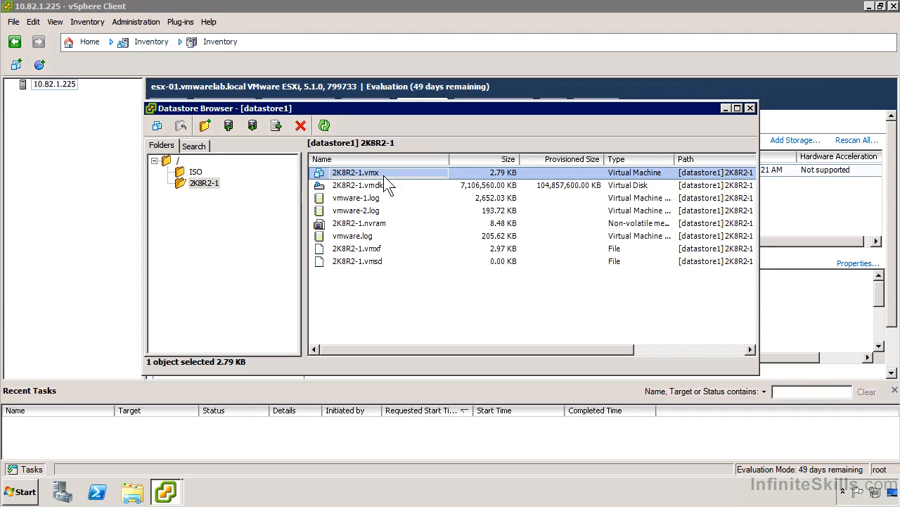
{"action": "right_click", "coordinate": [382, 174]}
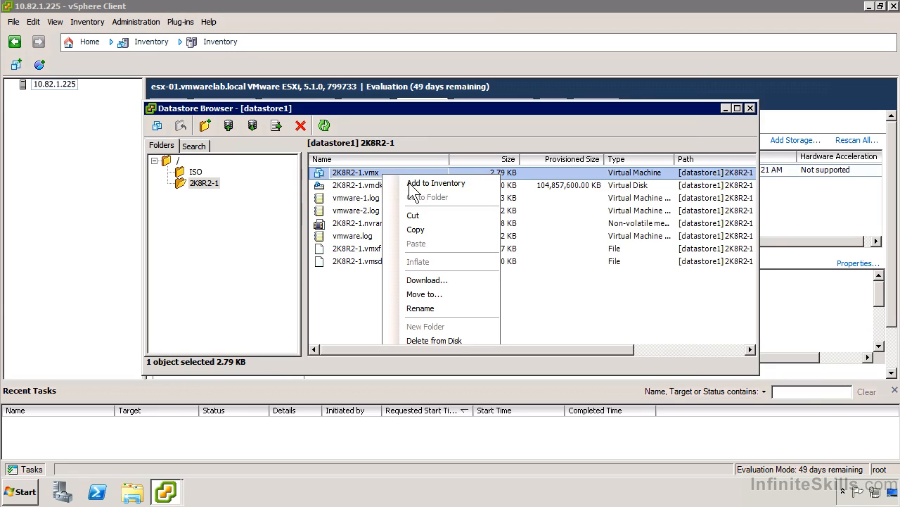
{"action": "left_click", "coordinate": [409, 182]}
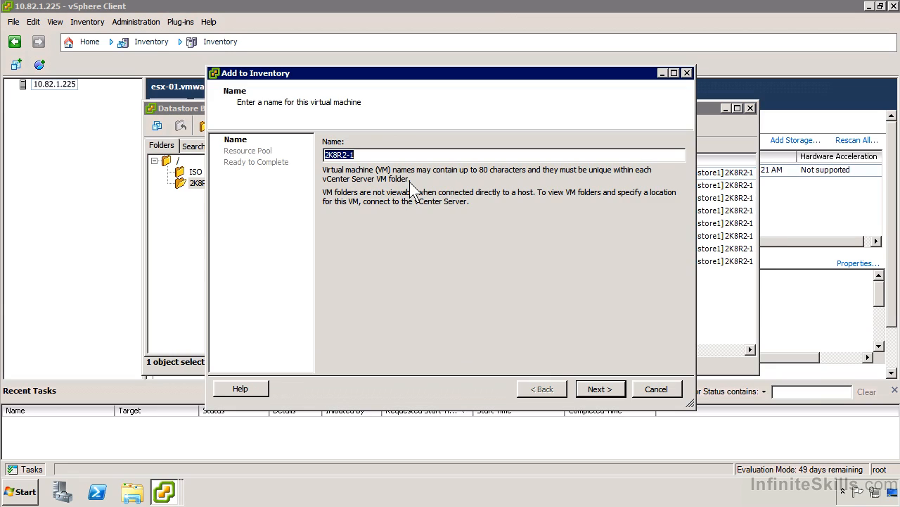
{"action": "left_click", "coordinate": [601, 388]}
{"action": "left_click", "coordinate": [601, 388]}
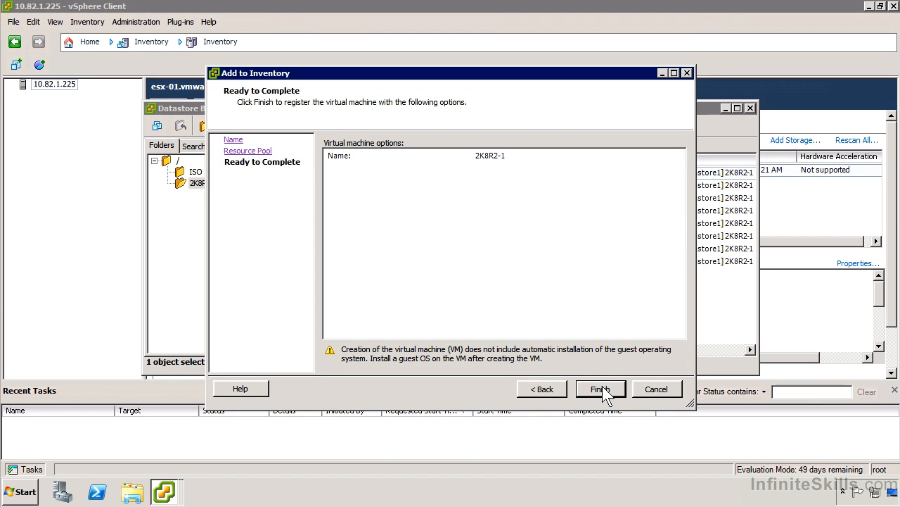
{"action": "left_click", "coordinate": [600, 389]}
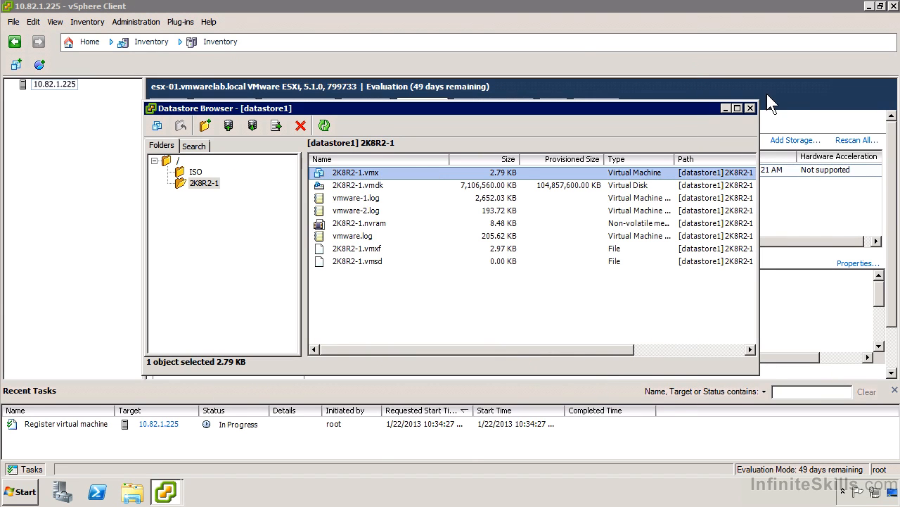
{"action": "left_click", "coordinate": [751, 107]}
- Select the 2K8R2-1 virtual machine in the inventory and view its available power actions without running any
{"action": "left_click", "coordinate": [62, 96]}
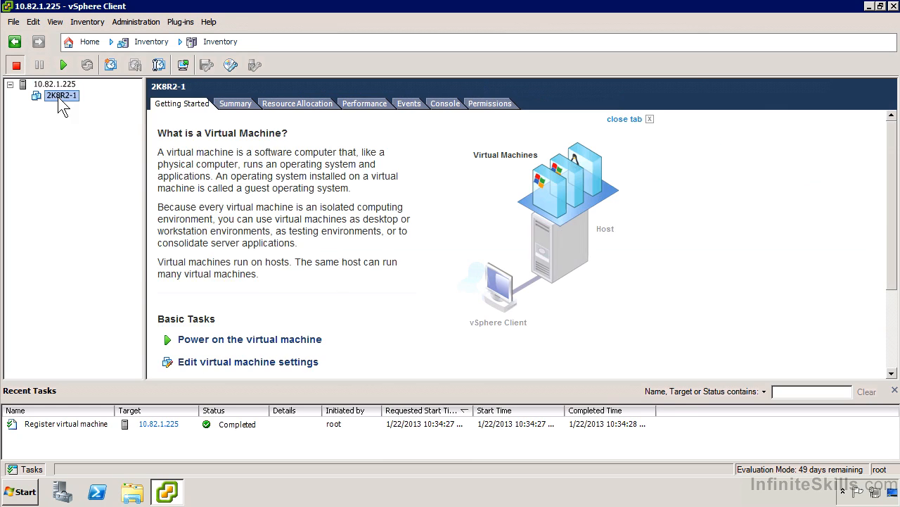
{"action": "right_click", "coordinate": [62, 96]}
{"action": "mouse_move", "coordinate": [93, 107]}
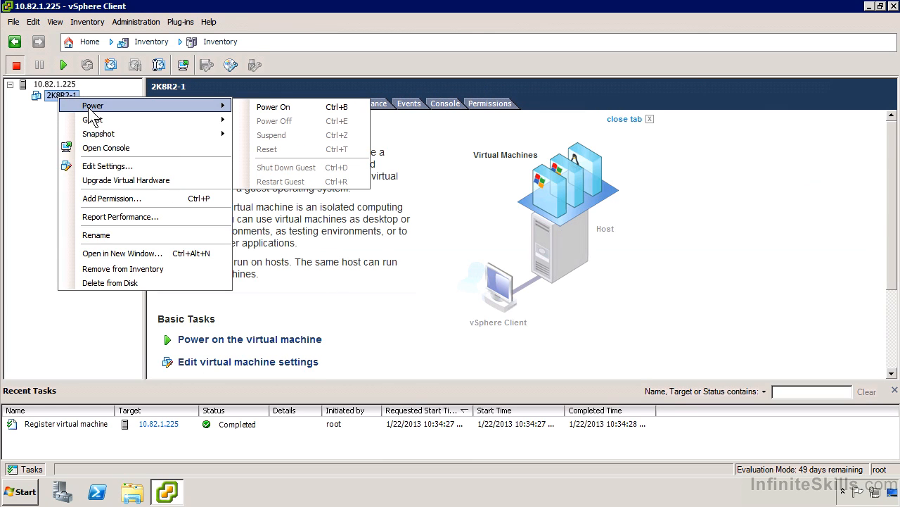
{"action": "left_click", "coordinate": [45, 129]}
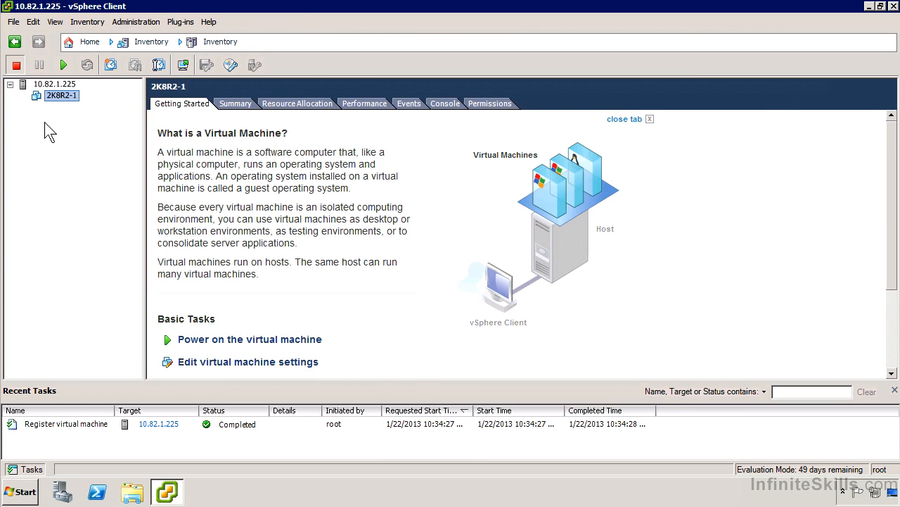